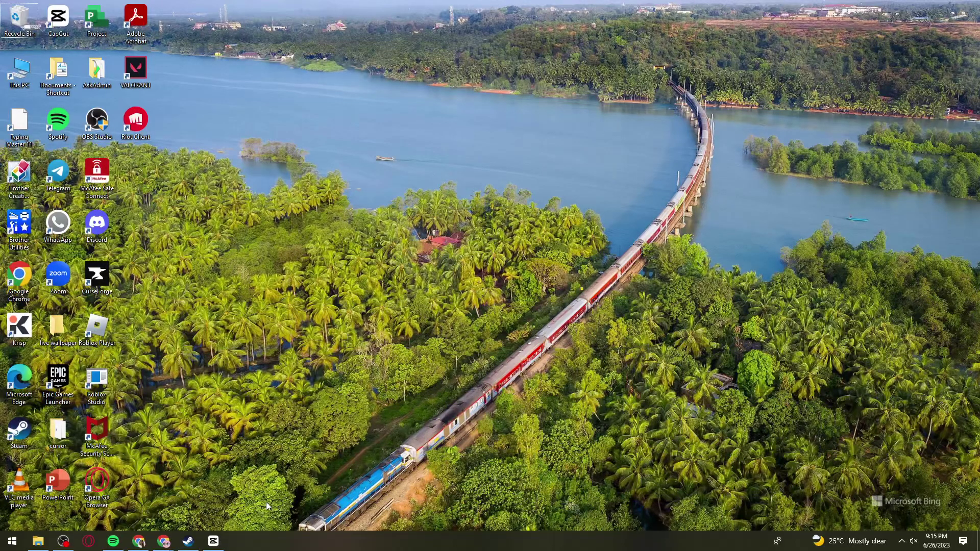
Switch to CapCut and dismiss the disk space notice in the 0626 project
left_click(213, 541)
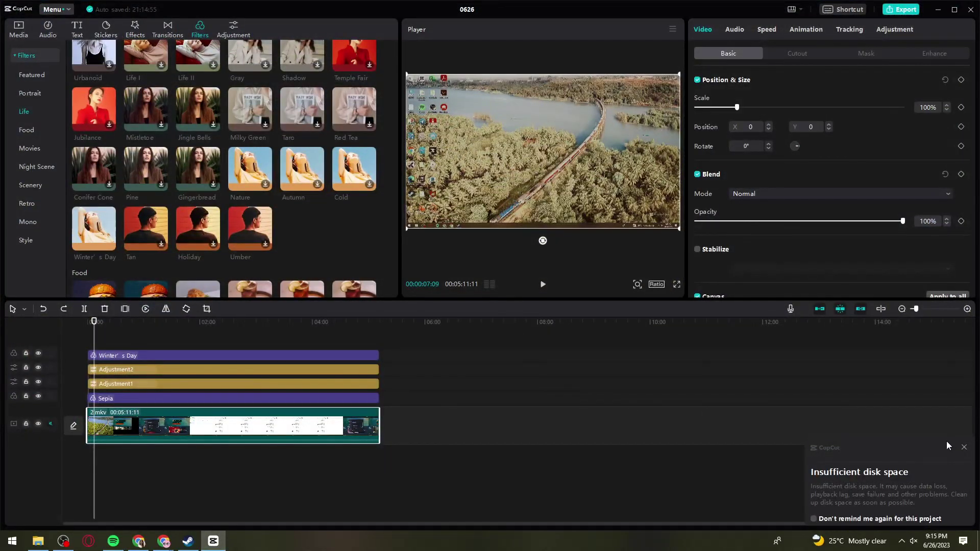
left_click(964, 447)
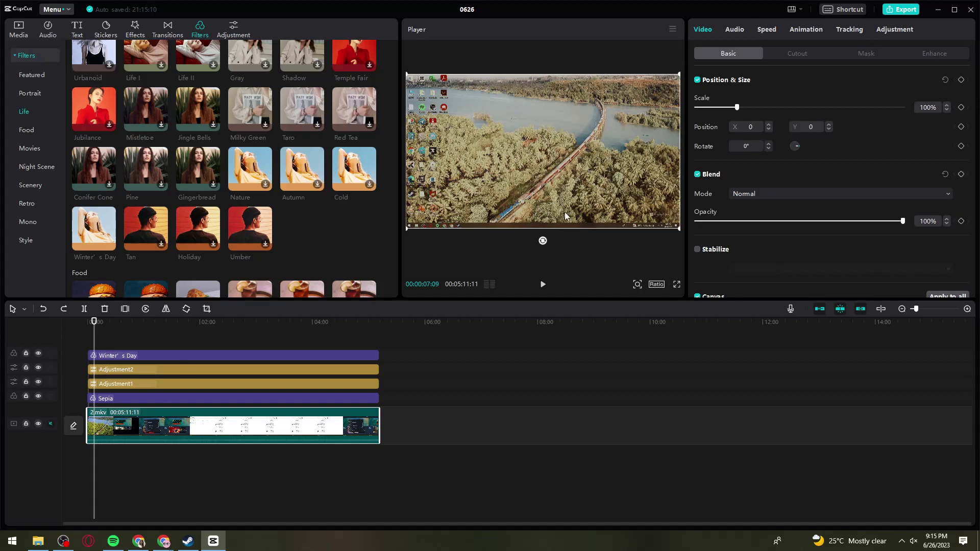
left_click(543, 113)
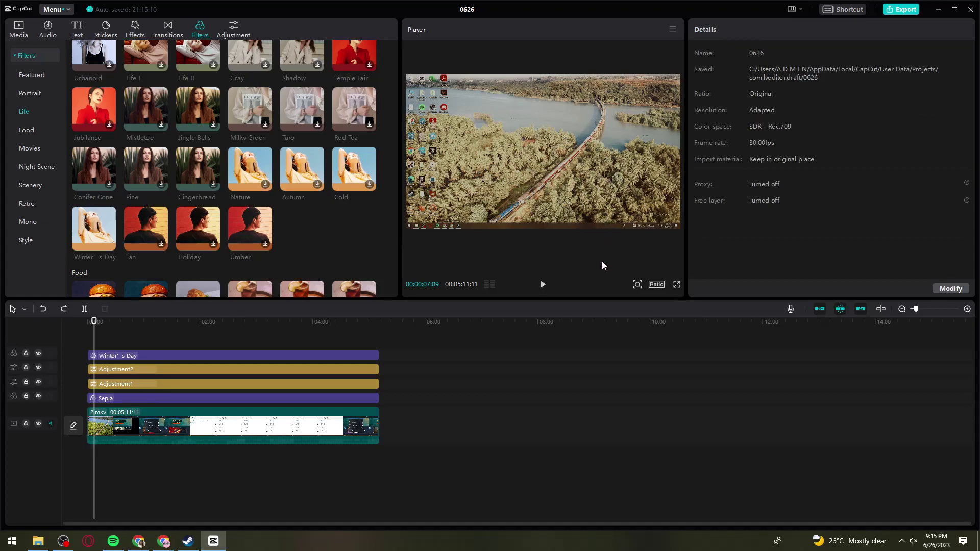
left_click(543, 474)
left_click(247, 409)
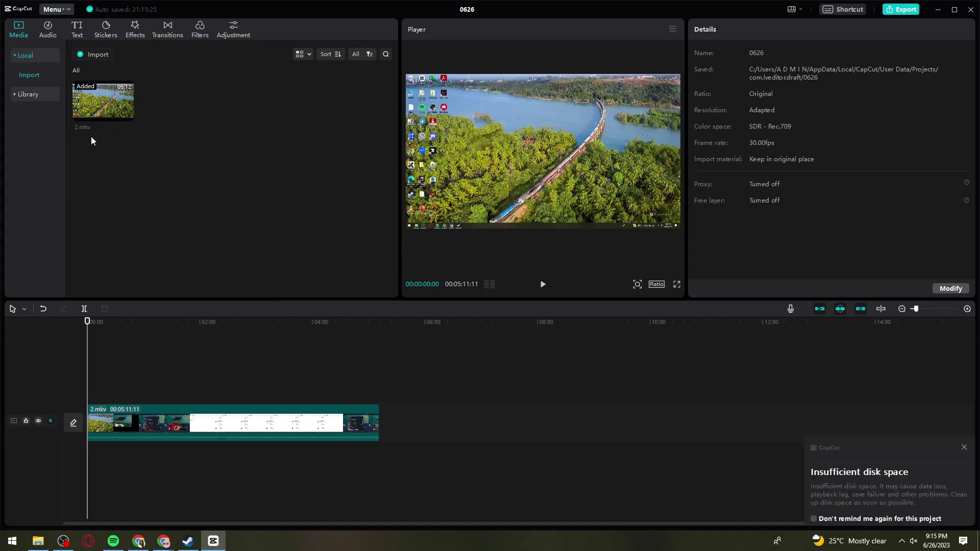
Add the Sepia filter from the Style category and extend it over the full length of the 2.mkv clip
left_click_drag(115, 107, 124, 173)
left_click(290, 423)
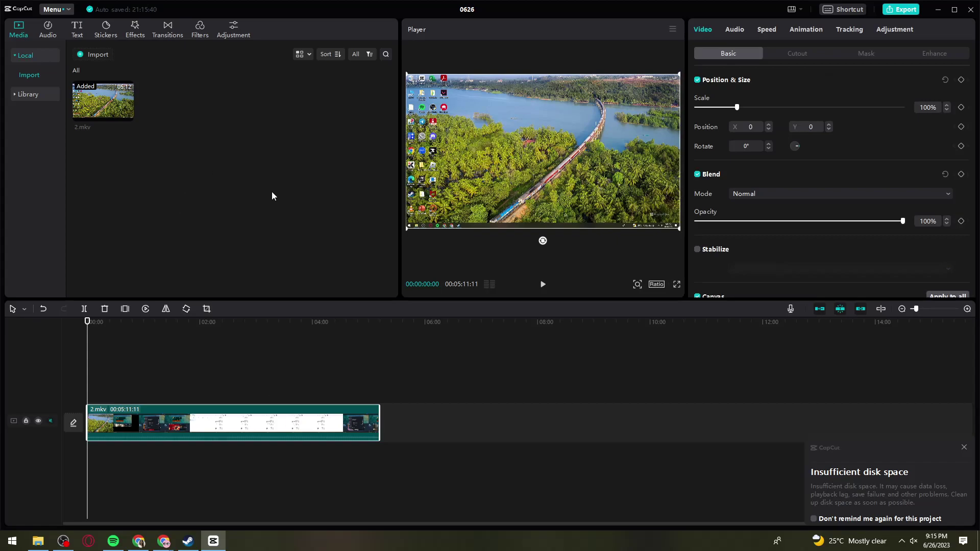
left_click(200, 31)
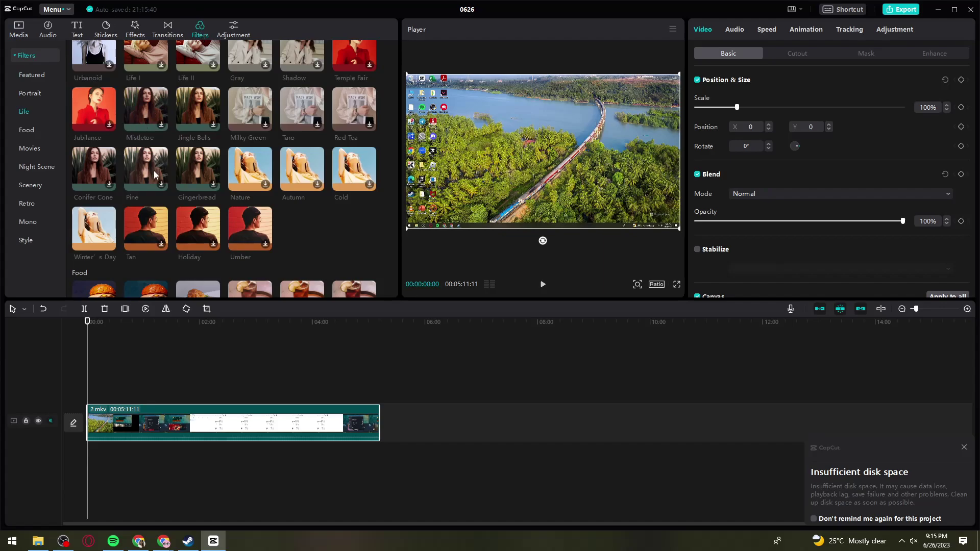
left_click(26, 241)
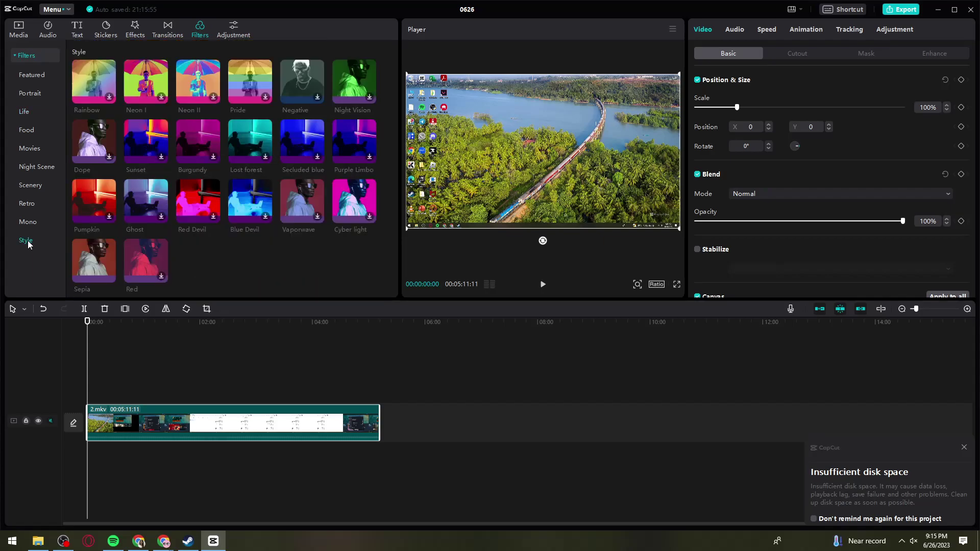
mouse_move(98, 266)
left_click(108, 277)
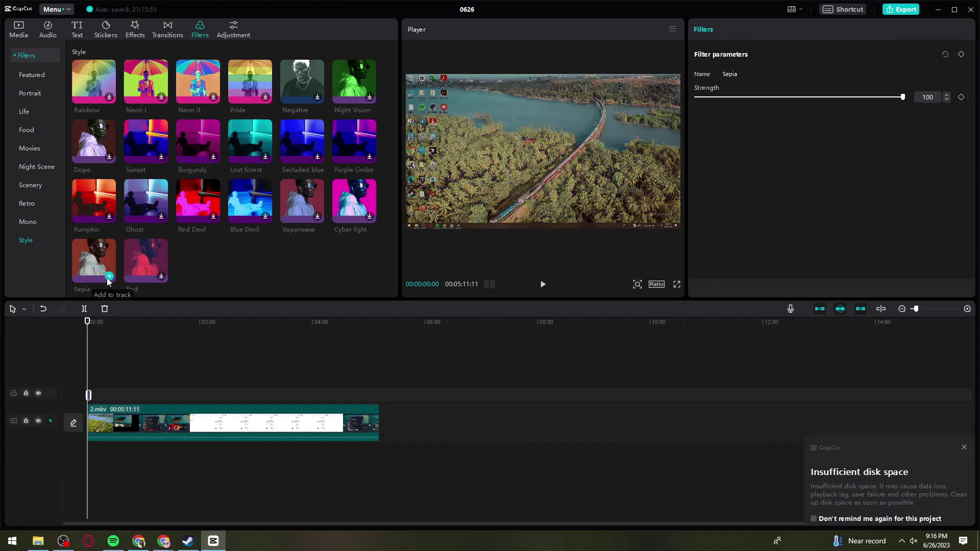
left_click_drag(89, 393, 380, 381)
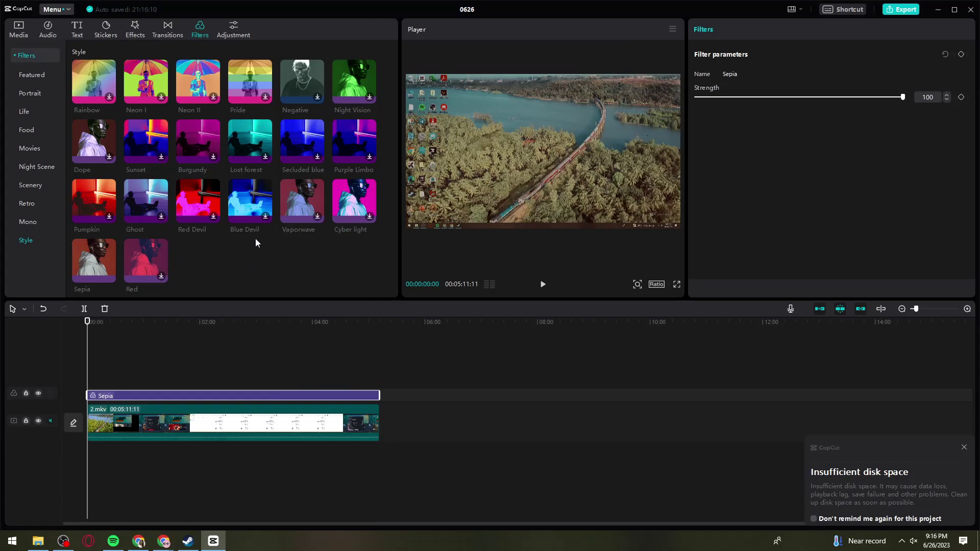
Add a custom adjustment layer spanning the whole clip and set its Temp to 50
left_click(242, 35)
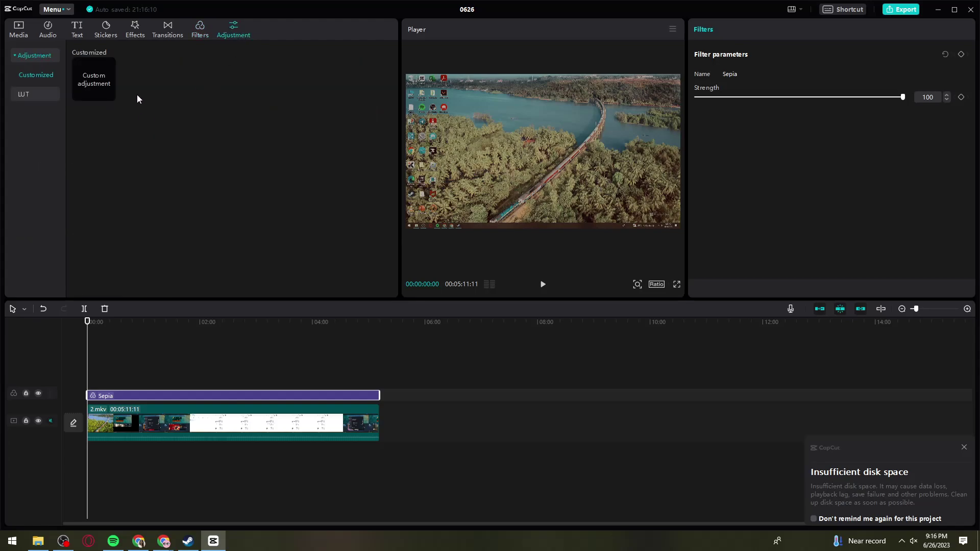
mouse_move(109, 96)
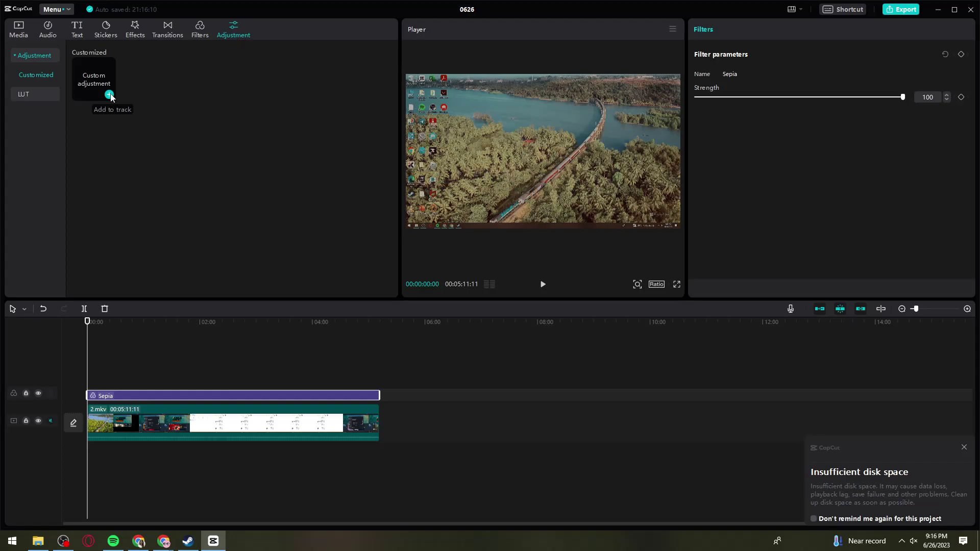
left_click(110, 96)
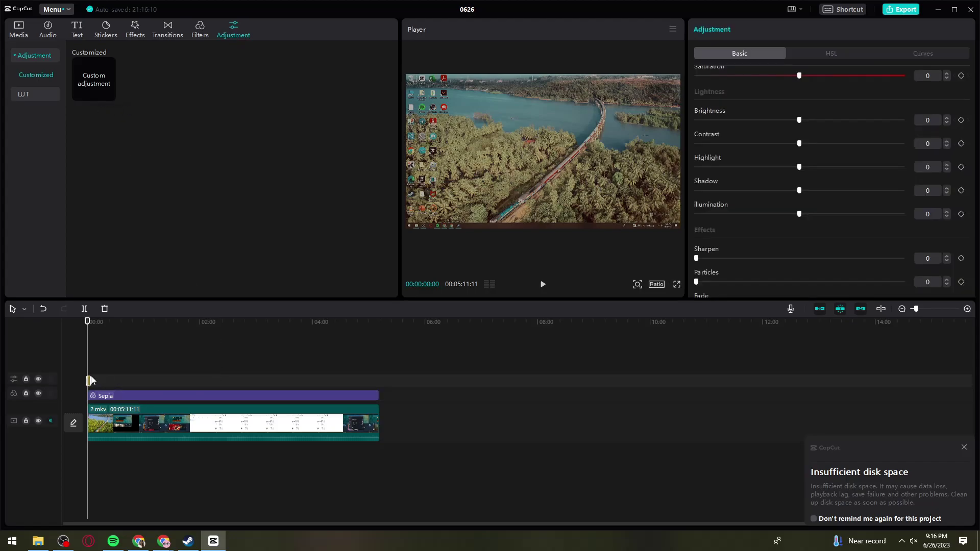
left_click_drag(89, 378, 378, 379)
scroll(742, 231, "up", 3)
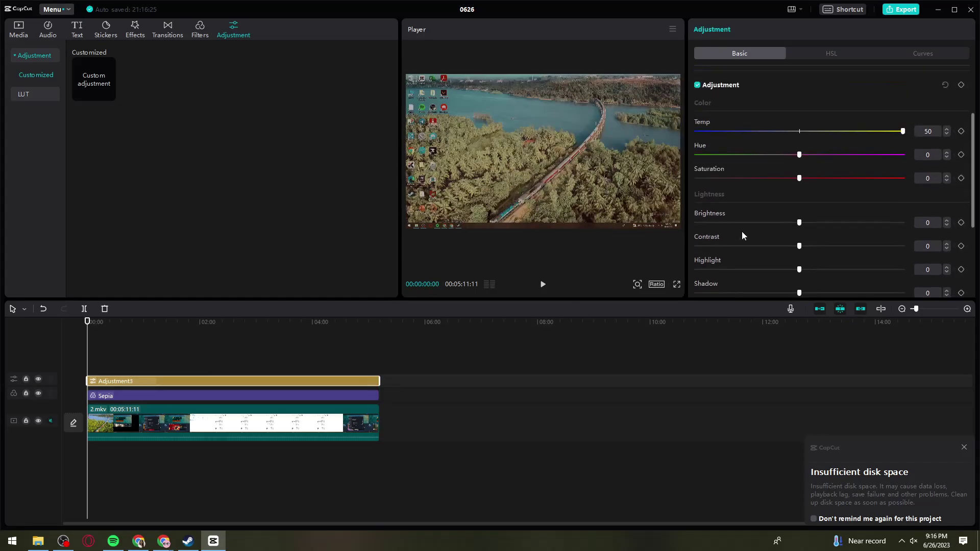
scroll(743, 236, "up", 2)
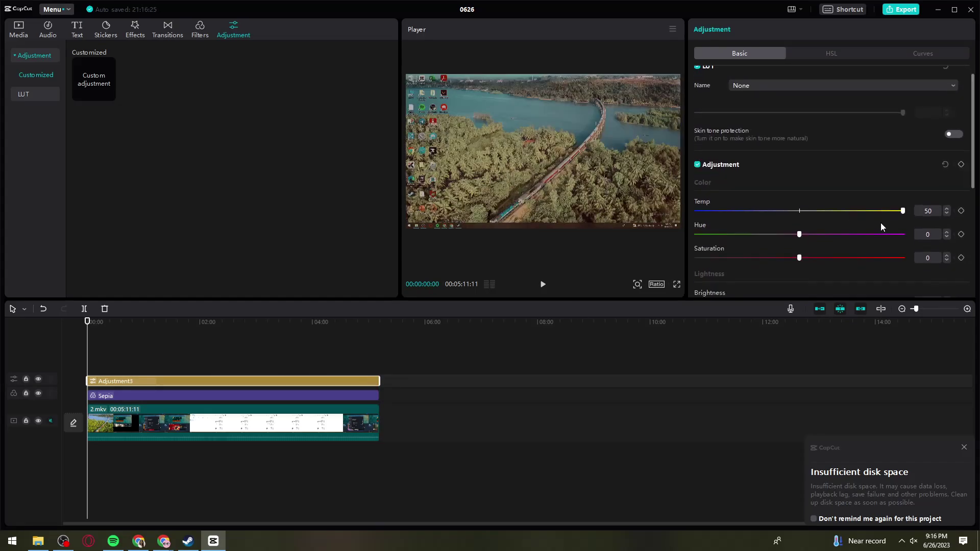
scroll(881, 222, "down", 1)
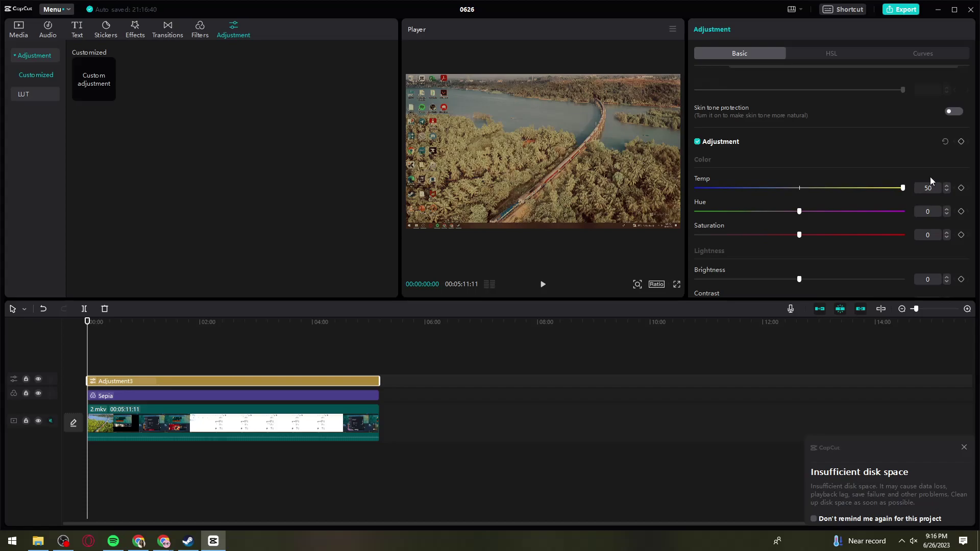
left_click(576, 342)
Add a second custom adjustment layer spanning the whole clip and set its Highlight to 50
mouse_move(113, 95)
left_click(109, 95)
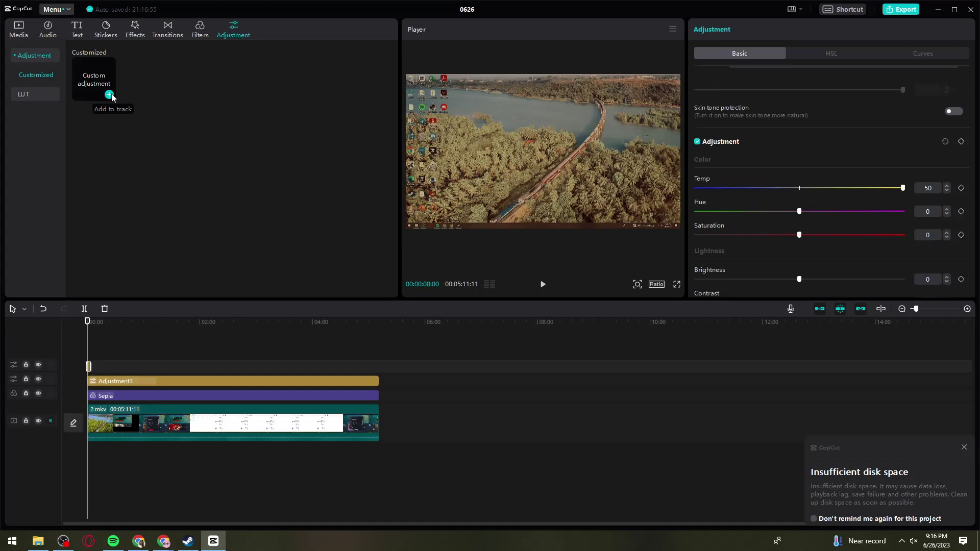
left_click_drag(89, 366, 379, 369)
scroll(837, 143, "down", 6)
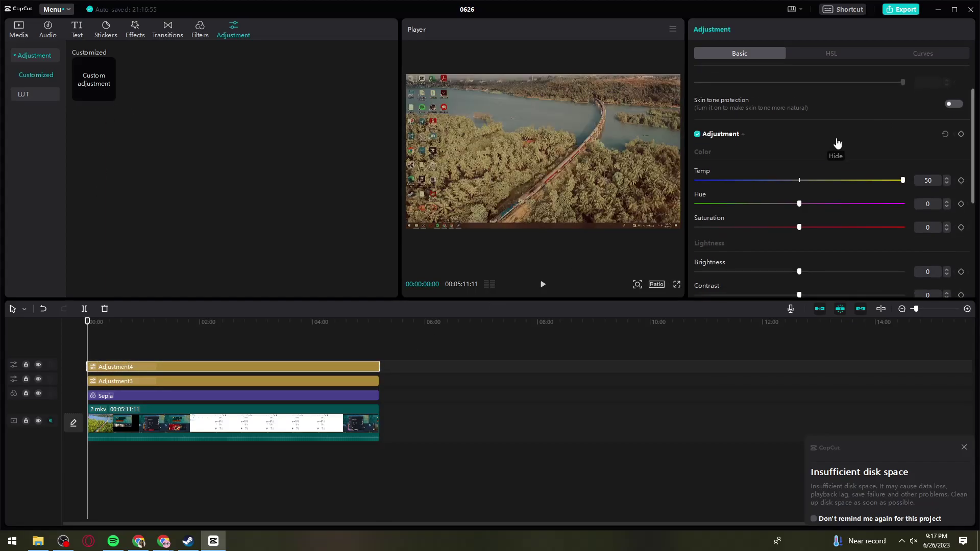
scroll(837, 141, "up", 1)
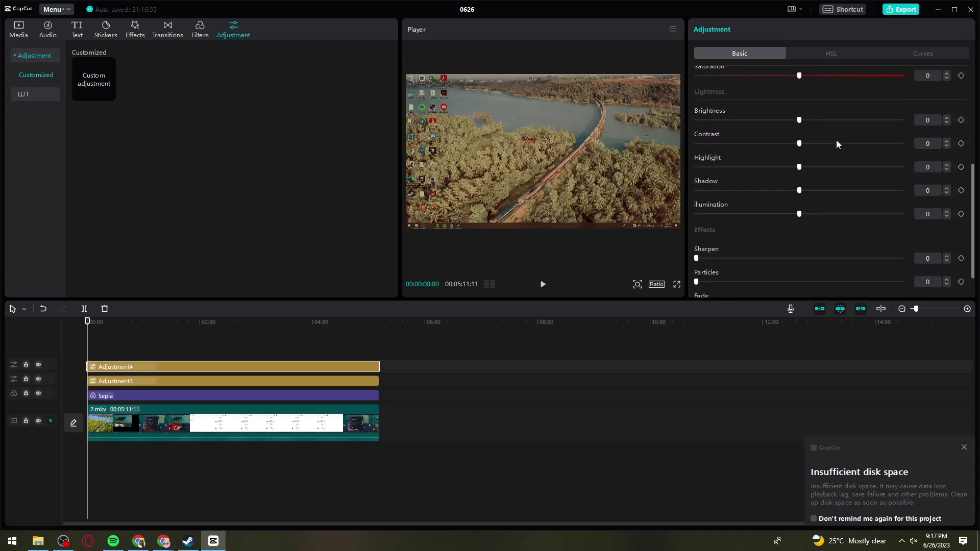
scroll(829, 202, "up", 2)
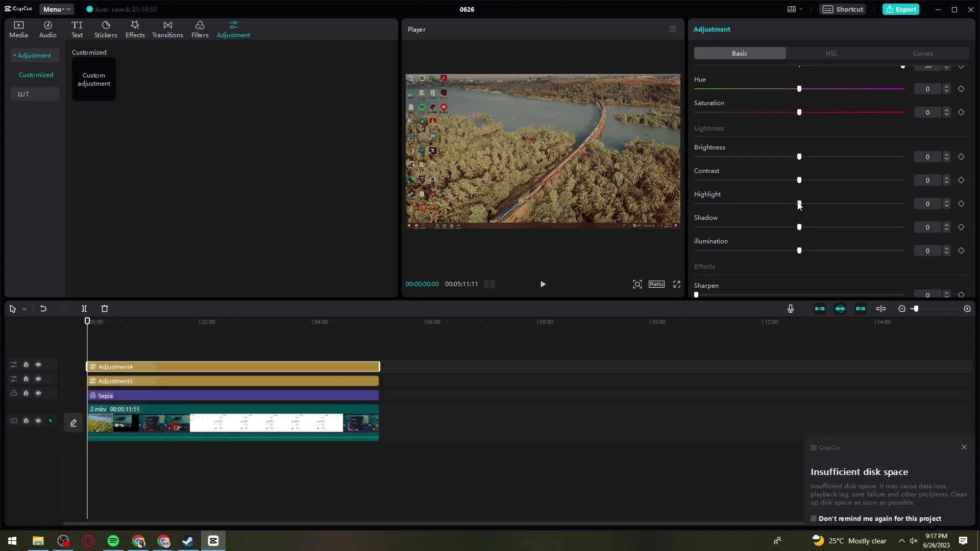
left_click_drag(799, 204, 905, 206)
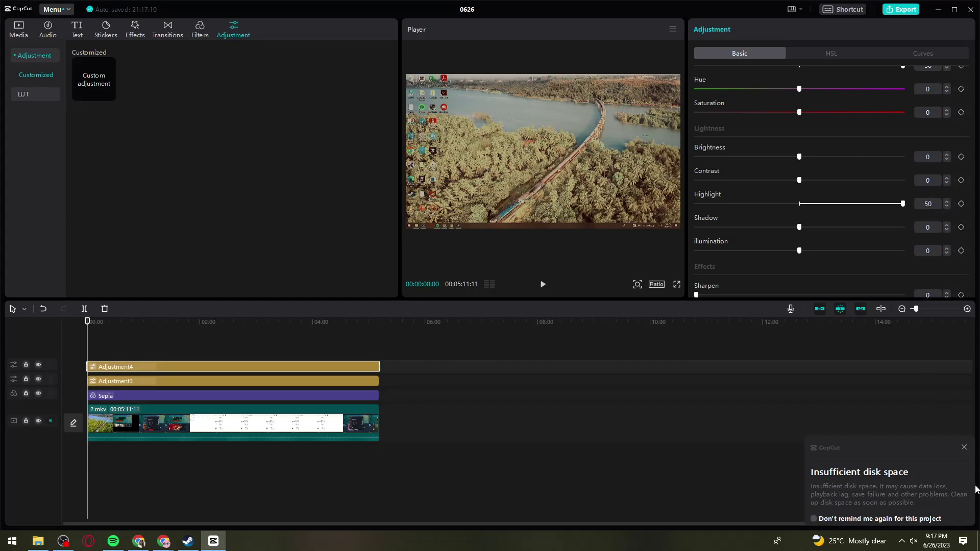
left_click(964, 448)
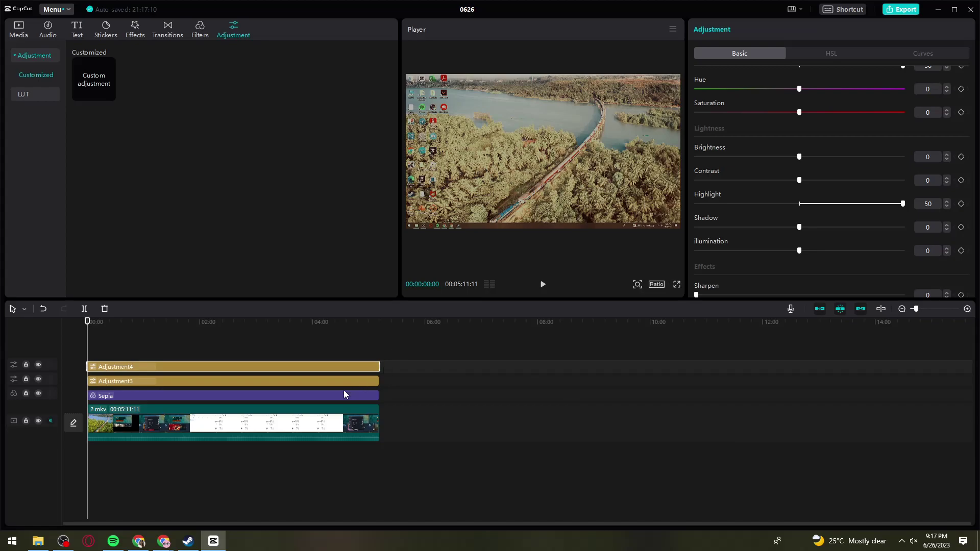
left_click(888, 204)
left_click_drag(887, 205, 927, 204)
Add the Winter's Day filter from the Life category and extend it over the full length of the clip
left_click(203, 36)
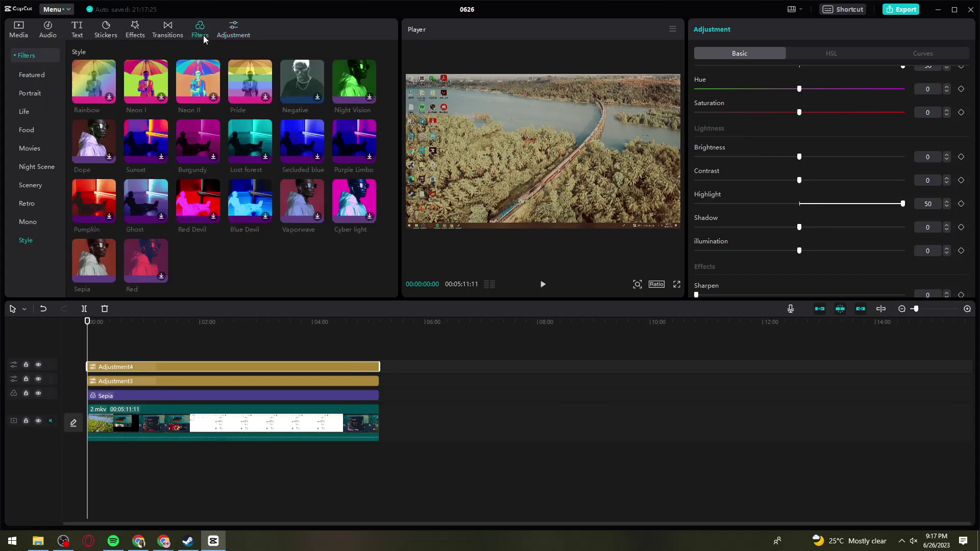
left_click(24, 112)
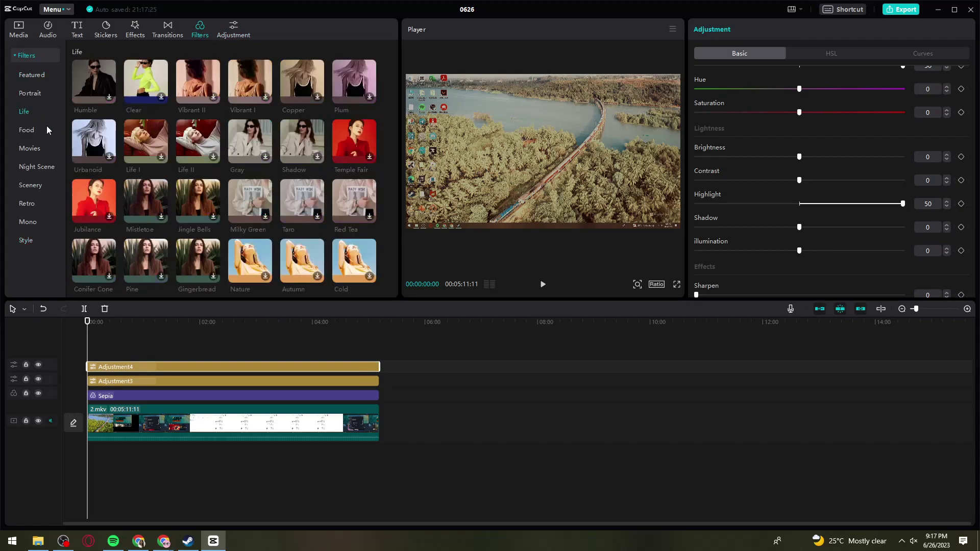
scroll(155, 153, "down", 1)
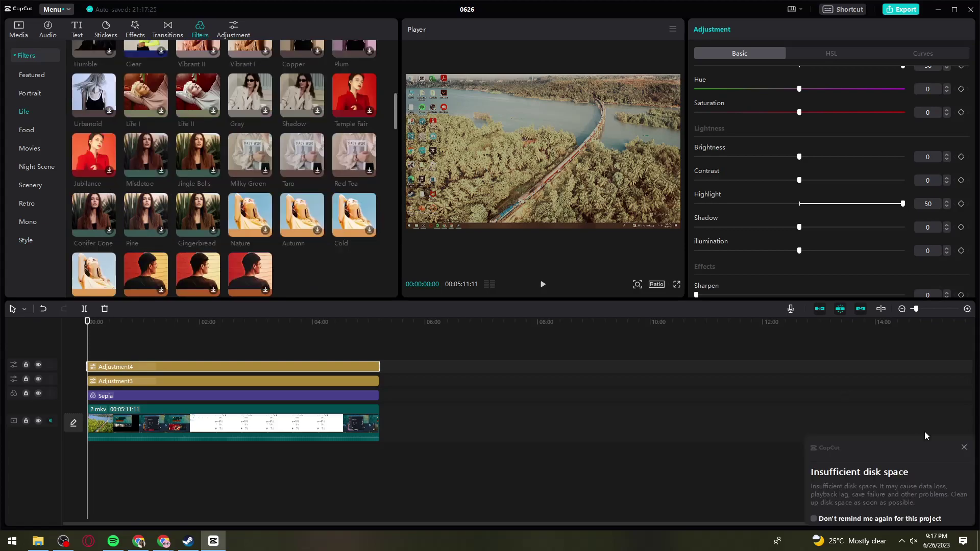
left_click(964, 448)
scroll(236, 215, "down", 1)
mouse_move(89, 228)
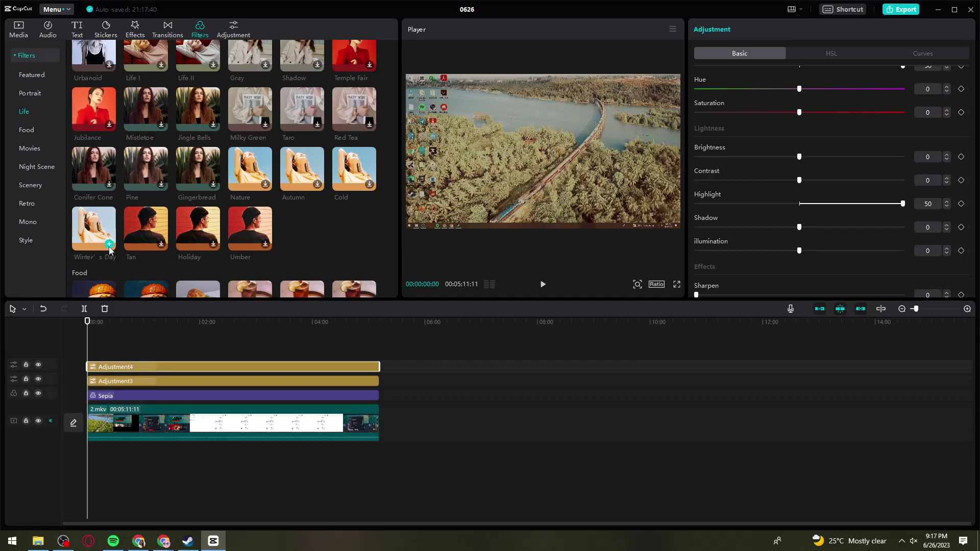
left_click(109, 244)
left_click_drag(90, 357, 375, 354)
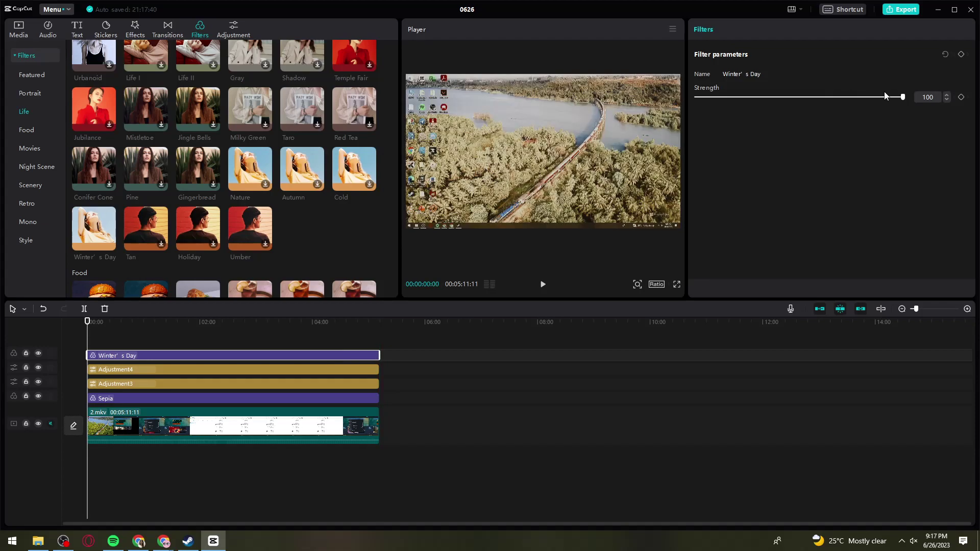
Set the strength of the Winter's Day filter to 44
left_click(888, 98)
left_click_drag(887, 99, 812, 99)
type("44")
key("Return")
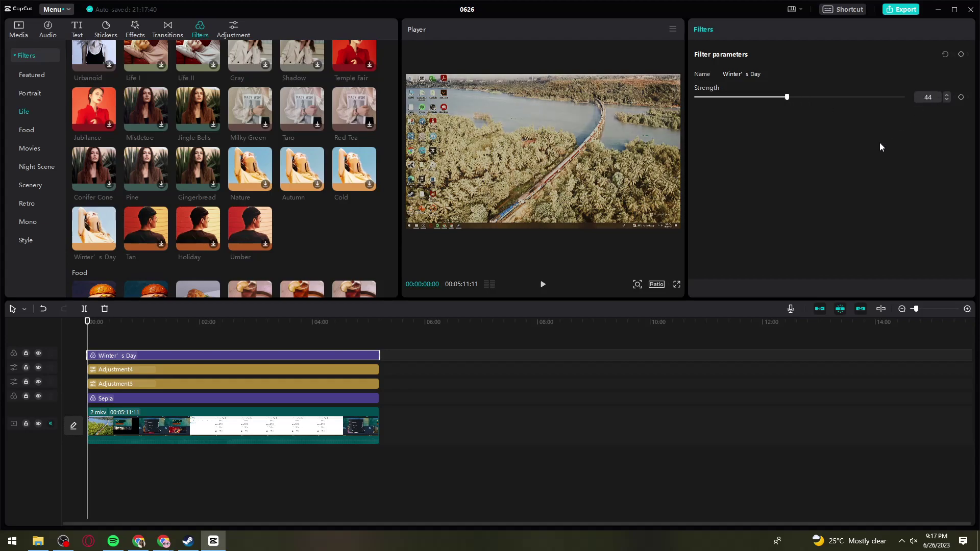
left_click(521, 184)
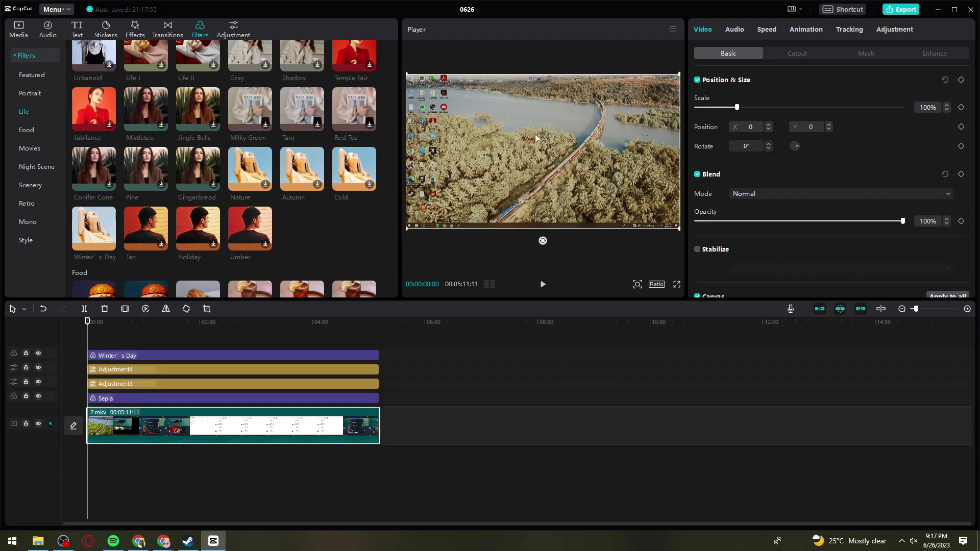
left_click(645, 50)
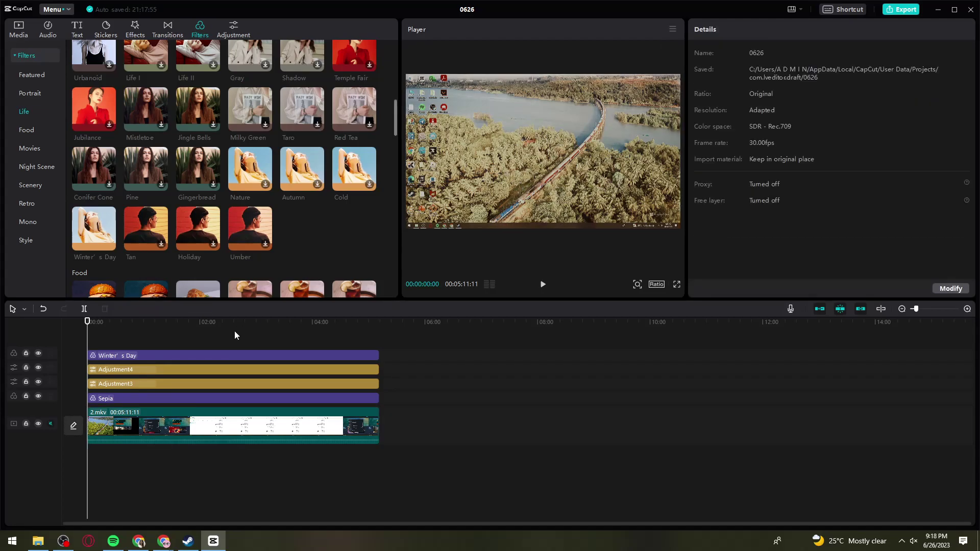
Review the Winter's Day filter strength and the settings of both adjustment layers
left_click(239, 354)
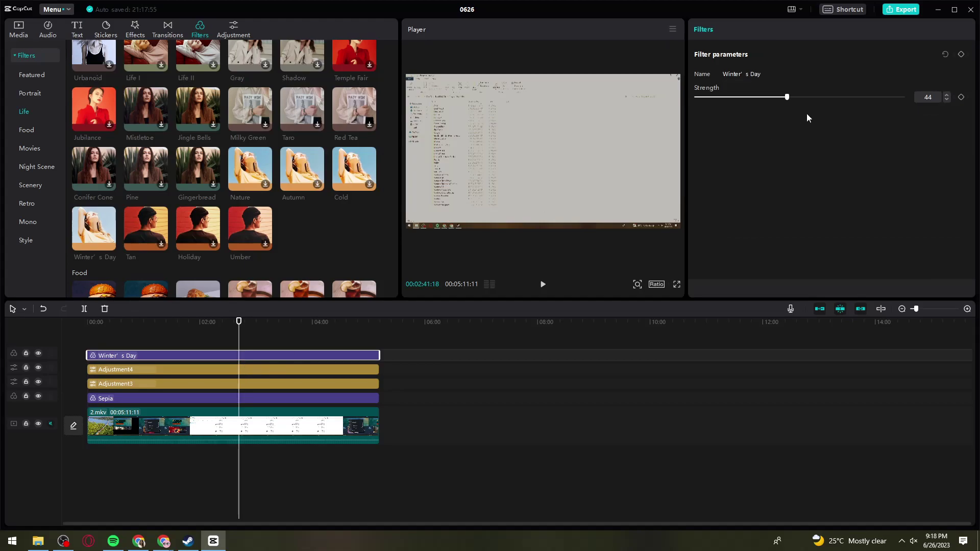
left_click(135, 334)
key("Home")
left_click(183, 370)
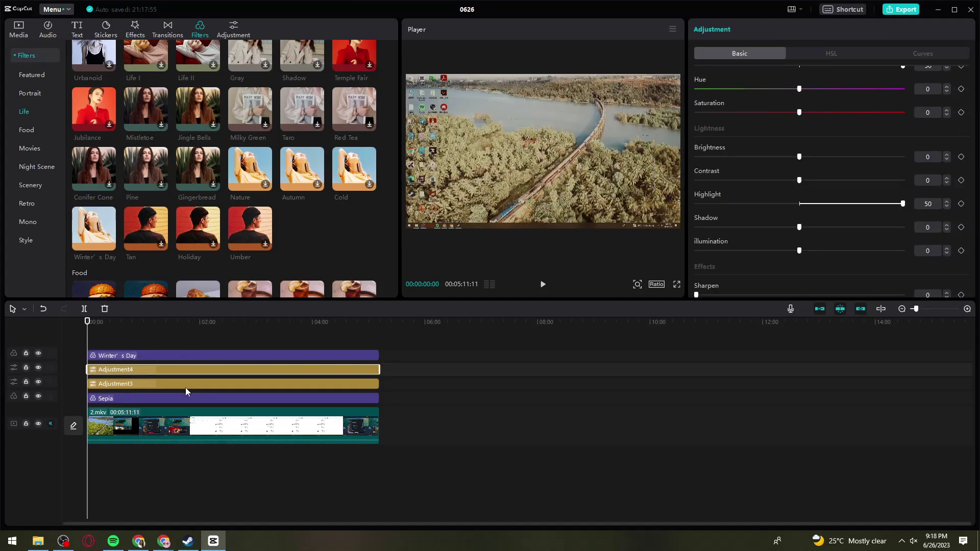
left_click(185, 388)
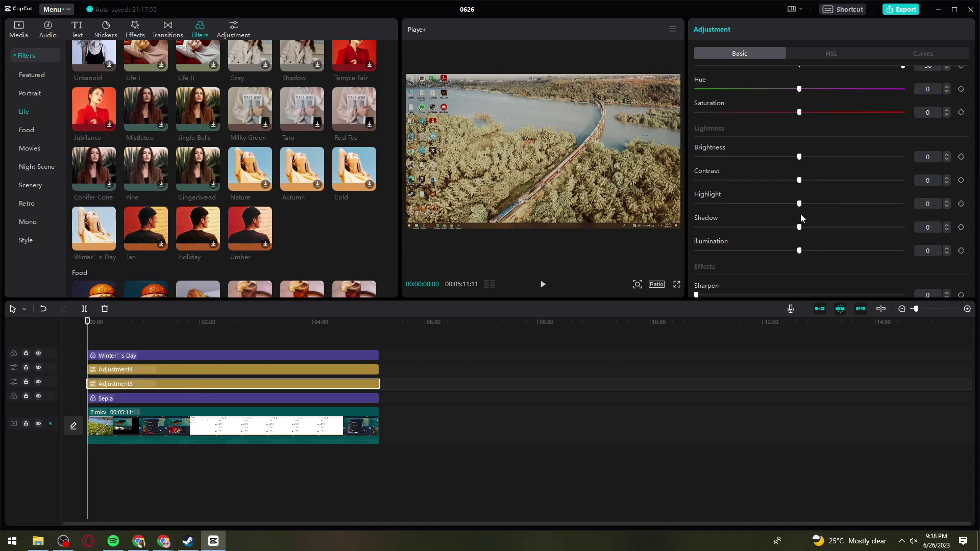
scroll(802, 215, "up", 5)
scroll(804, 219, "down", 5)
scroll(814, 205, "up", 5)
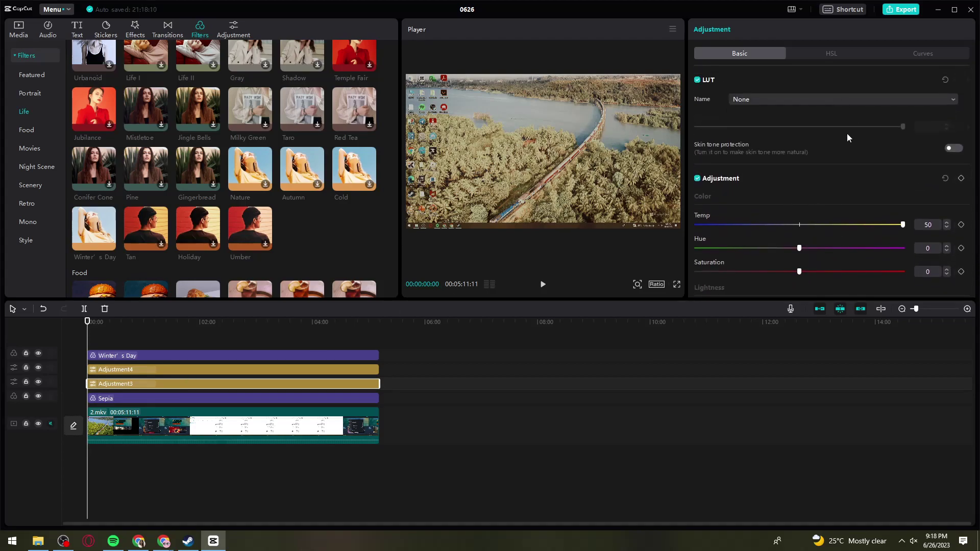
Export the video as 0626(1), keeping the existing D:/work/videos export folder
left_click(912, 10)
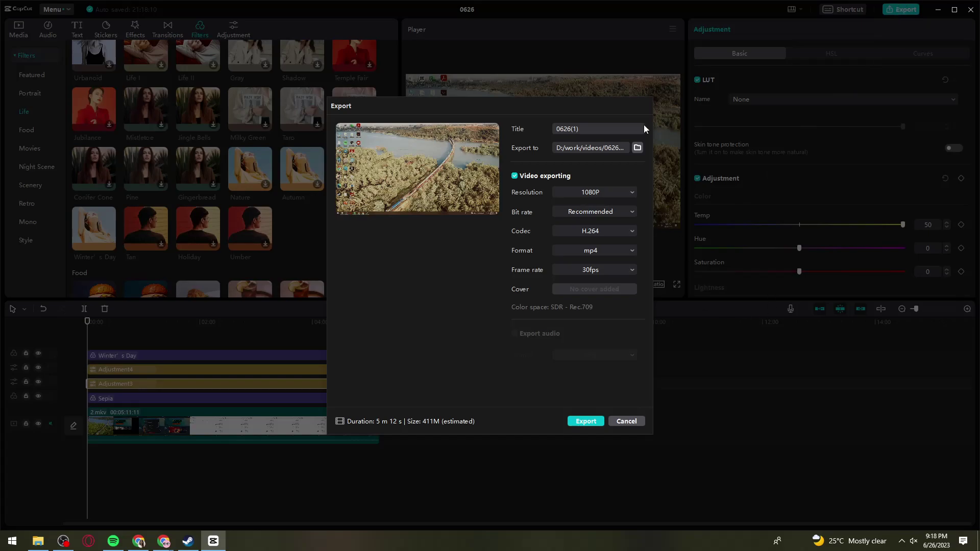
left_click(638, 148)
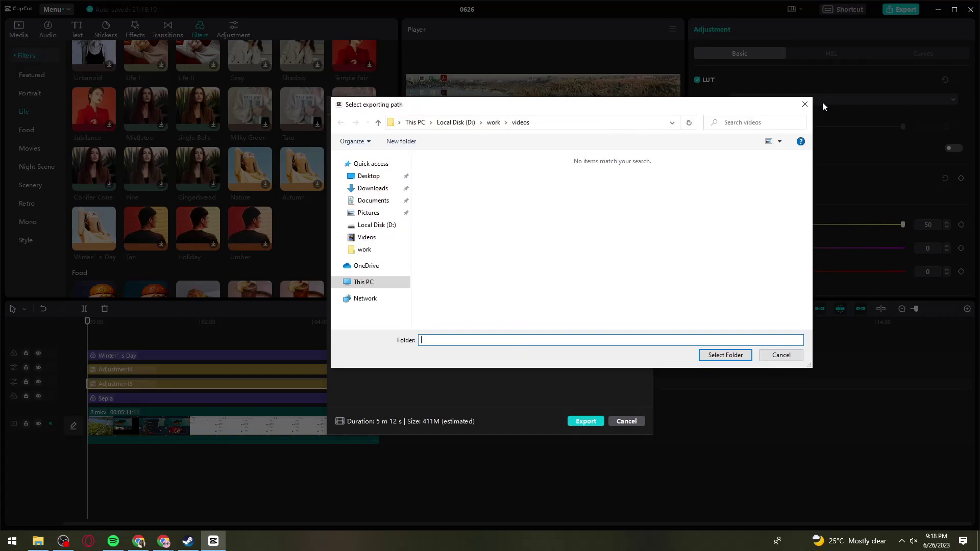
left_click(805, 104)
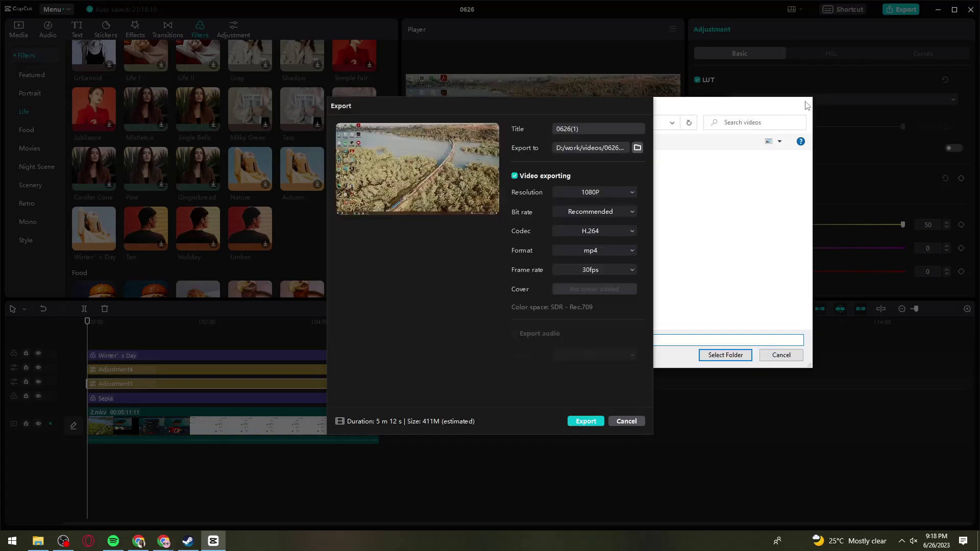
left_click(587, 422)
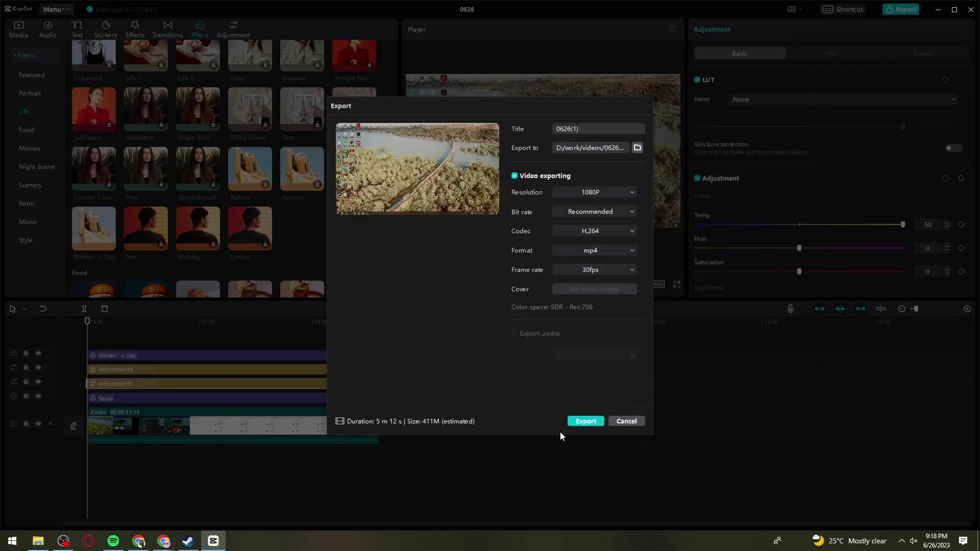